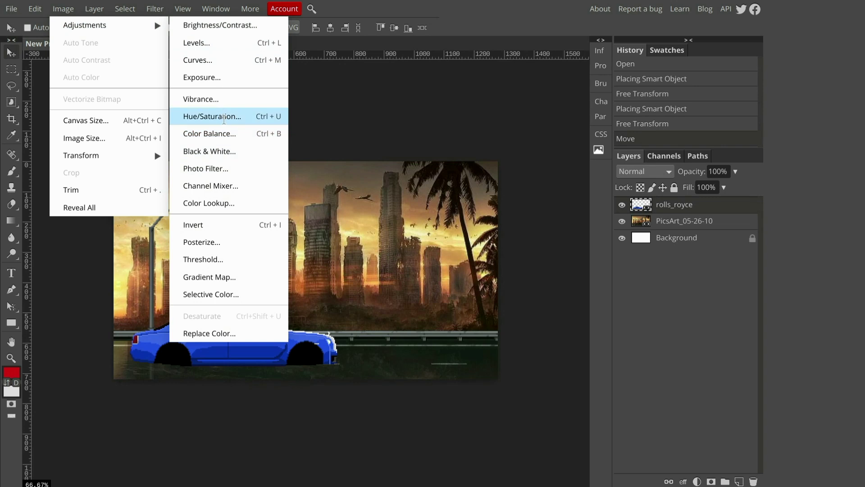
Step: Set the Blue range lightness of the rolls_royce layer to -100 with a Hue/Saturation adjustment
left_click_drag(177, 217, 72, 220)
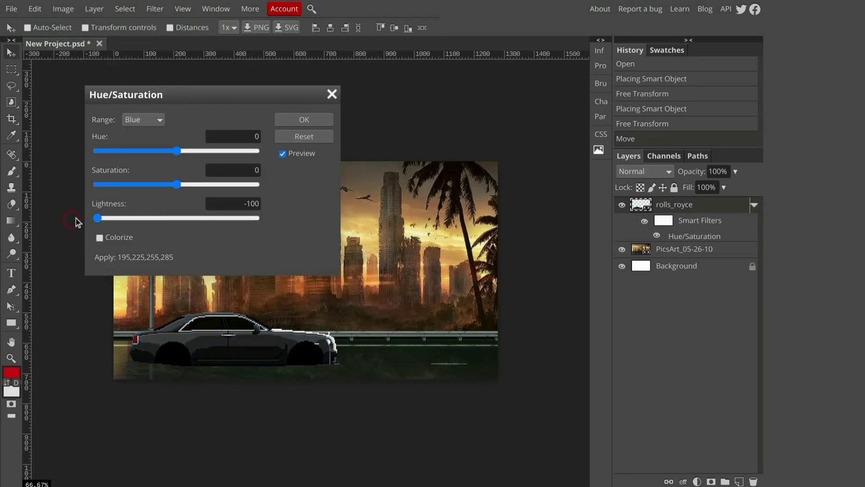
left_click(291, 118)
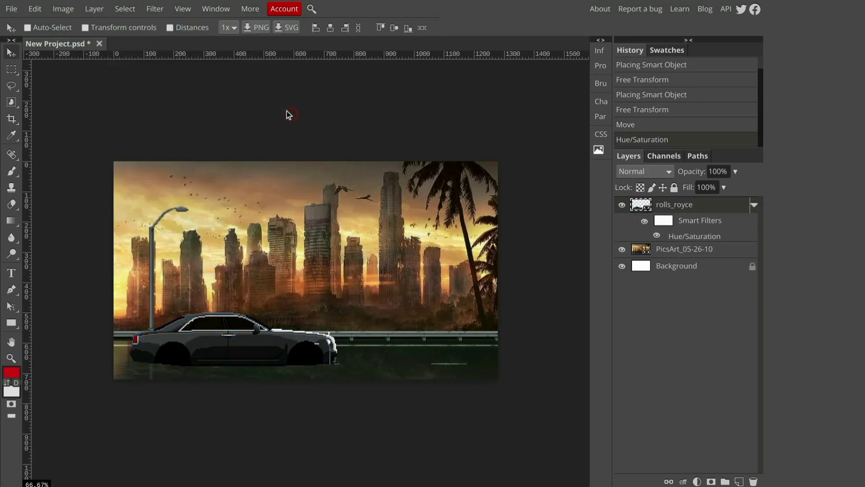
Step: Place the black wheel image in the document as a new smart object at its original size
left_click(11, 9)
left_click(48, 59)
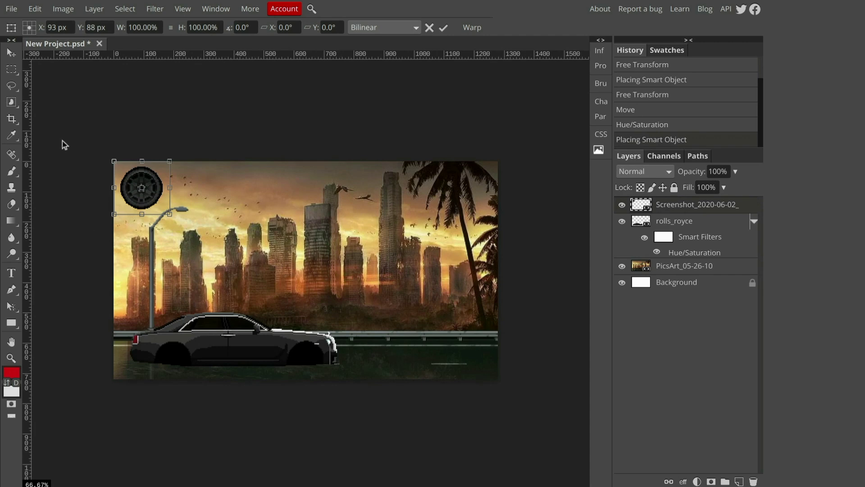
key("ctrl+plus")
key("ctrl+plus")
key("ctrl+plus")
key("ctrl+plus")
left_click(12, 342)
Step: Magic Wand the wheel's top opening between the spokes, rasterize the wheel layer, and clear the selected pixels
left_click_drag(149, 203, 444, 317)
left_click_drag(228, 197, 574, 344)
left_click_drag(310, 243, 500, 365)
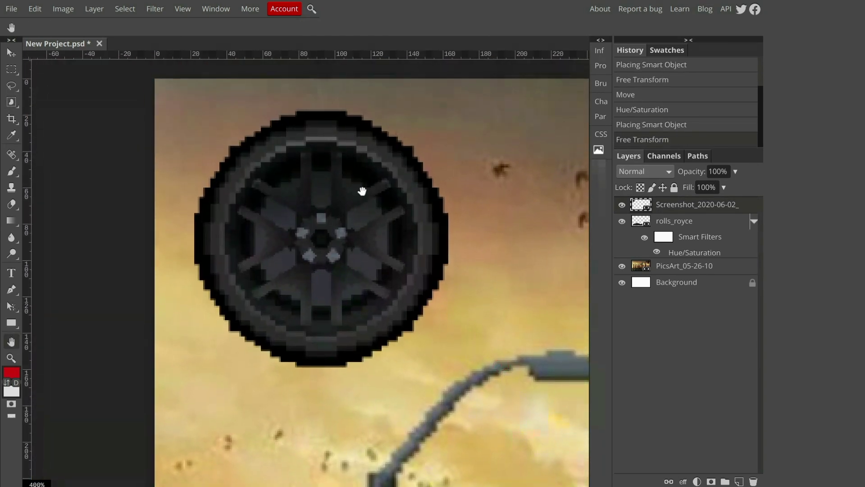
right_click(12, 102)
left_click(48, 136)
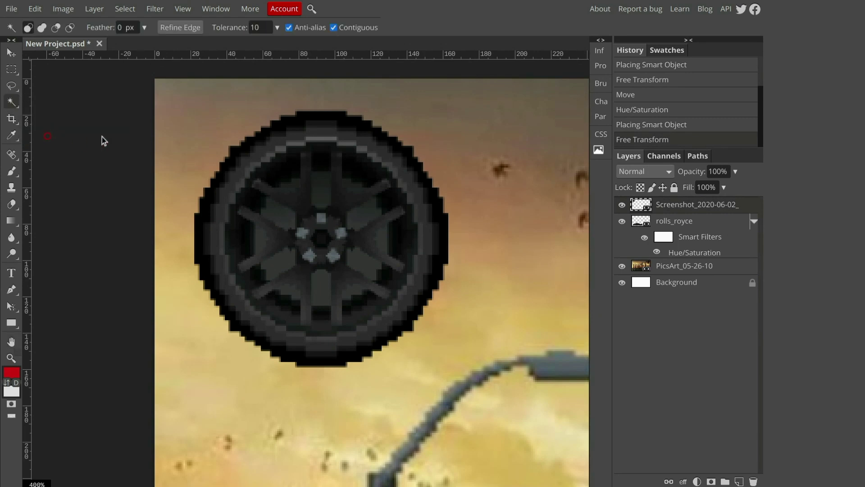
left_click(260, 30)
left_click(321, 187)
key("Delete")
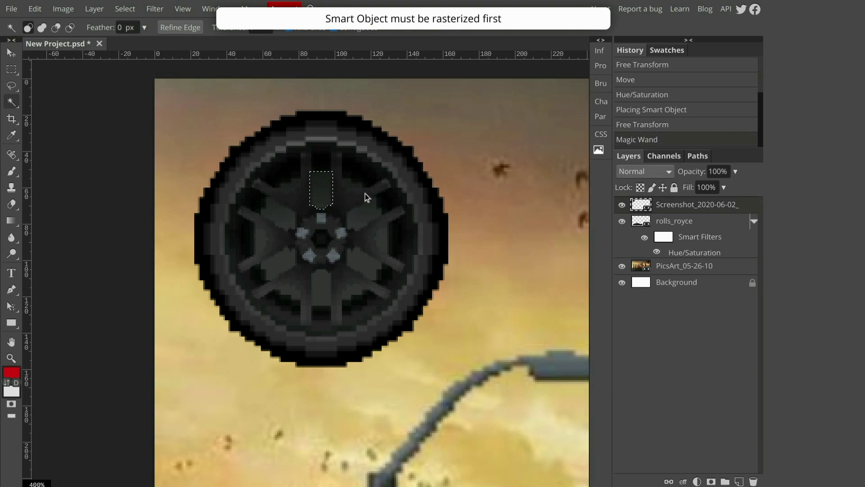
right_click(673, 206)
left_click(610, 302)
key("Delete")
Step: Clear the upper-right, lower-right and bottom openings between the wheel's spokes using Magic Wand selections
left_click(366, 214)
key("Delete")
left_click(384, 243)
left_click(362, 269)
key("Delete")
left_click(350, 291)
left_click(319, 289)
key("Delete")
Step: Clear the wheel's two left-hand spoke openings and the small dark patch above the upper-left one
left_click(280, 267)
key("Delete")
left_click(281, 217)
key("Delete")
key("ctrl+d")
left_click(272, 204)
key("Delete")
Step: Set the Magic Wand tolerance to 5 and clear the gap at the wheel's far right
left_click(264, 26)
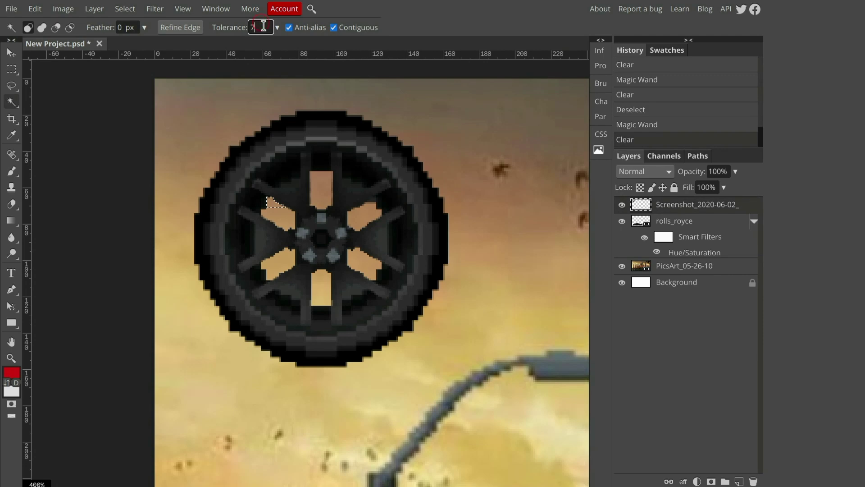
left_click(381, 239)
key("Delete")
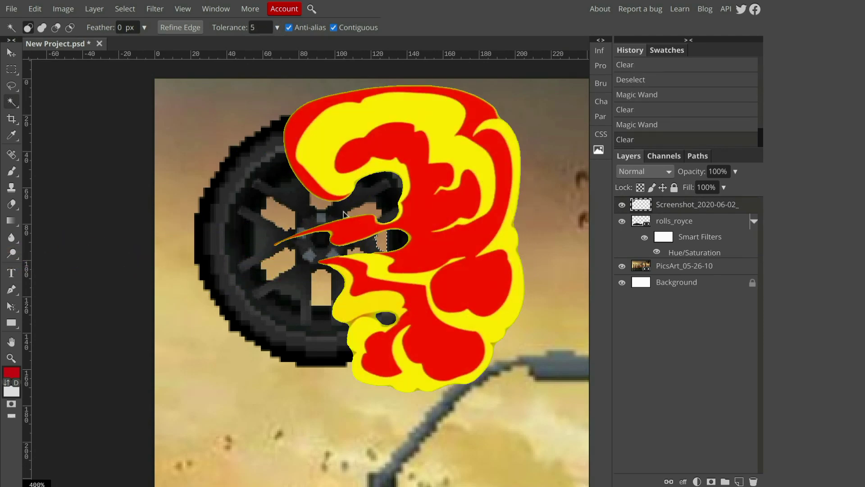
left_click(260, 239)
key("Delete")
key("ctrl+z")
Step: Set the Magic Wand tolerance to 4 and clear the small gaps on both sides of the wheel's bottom opening
left_click(264, 29)
key("BackSpace")
type("4")
left_click(261, 239)
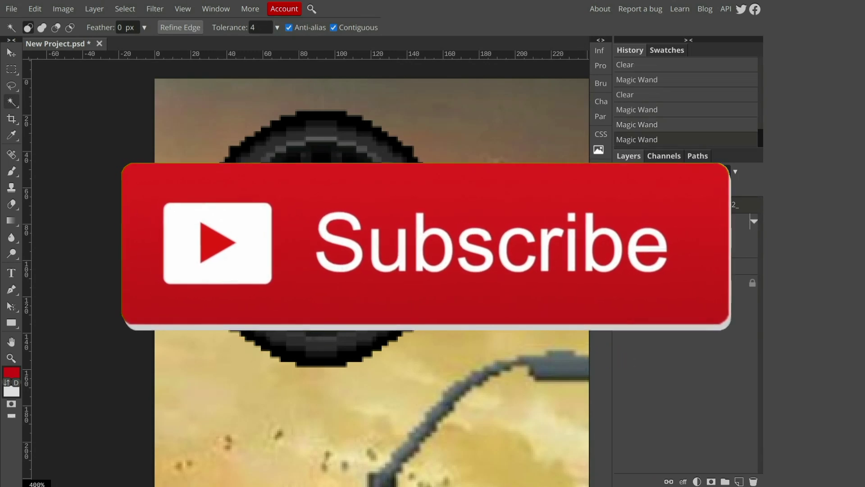
left_click(261, 239)
left_click(262, 239)
key("Delete")
left_click(290, 291)
key("Delete")
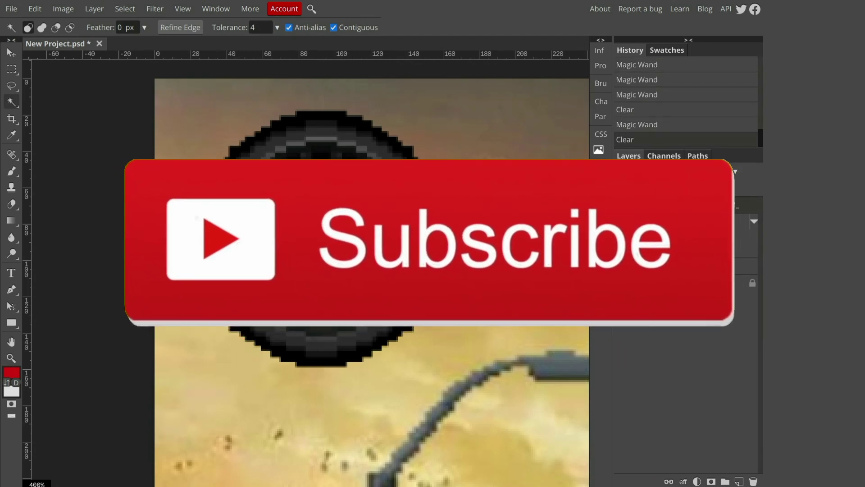
Step: Set the Magic Wand tolerance to 3 and clear the gap at the wheel's far left
left_click(260, 240)
left_click(270, 29)
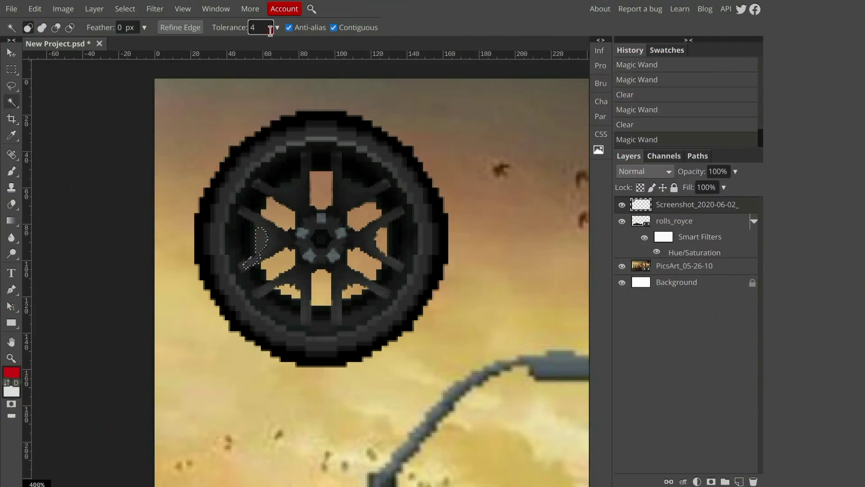
left_click(289, 190)
left_click(263, 239)
key("Delete")
Step: Set the Magic Wand tolerance to 1 and clear dark pixels in the gaps on both sides of the wheel's top opening
left_click(357, 187)
left_click(290, 188)
left_click(257, 26)
type("1")
left_click(346, 184)
left_click(294, 187)
key("Delete")
left_click(348, 186)
key("Delete")
left_click(346, 181)
key("Delete")
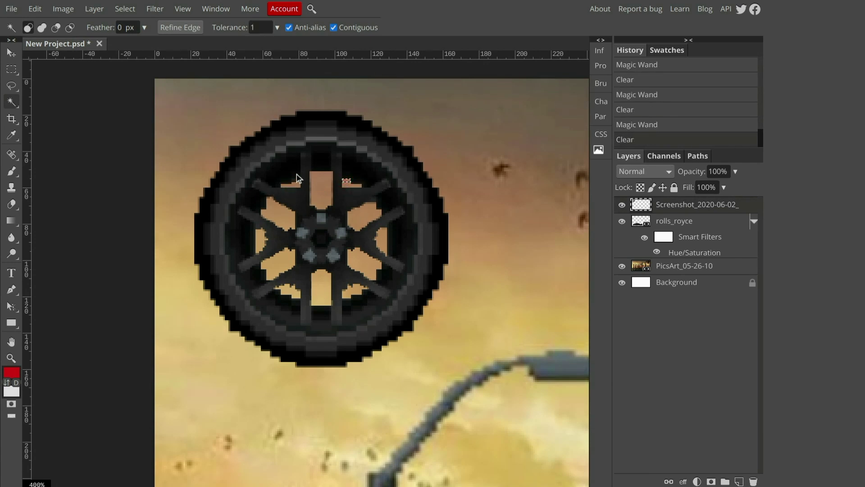
Step: Clear more leftover dark pixels in the gaps flanking the wheel's top opening, and remove the selection
left_click(294, 191)
key("Delete")
left_click(293, 193)
key("Delete")
key("ctrl+d")
left_click(349, 190)
key("Delete")
left_click(346, 191)
left_click(343, 188)
key("ctrl+d")
Step: Move the wheel onto the car's rear wheel arch and scale it down to fit
scroll(390, 191, "down", 5)
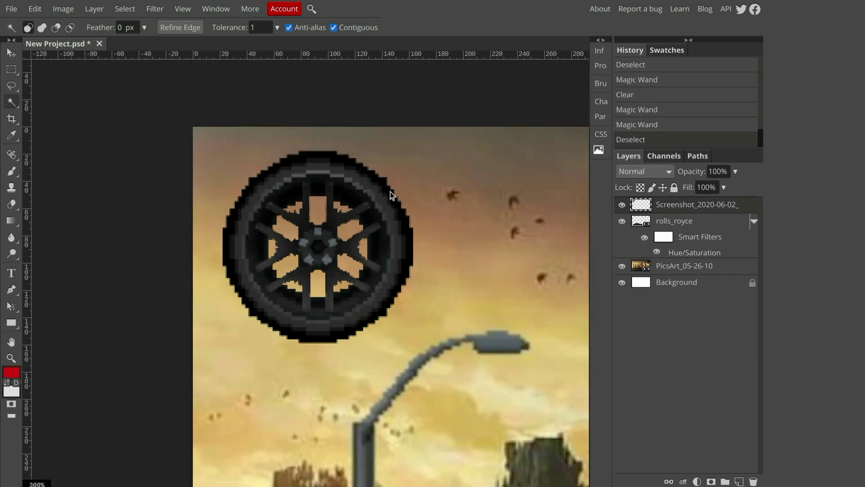
left_click(10, 53)
left_click_drag(153, 184, 174, 357)
key("ctrl+alt+t")
left_click(11, 53)
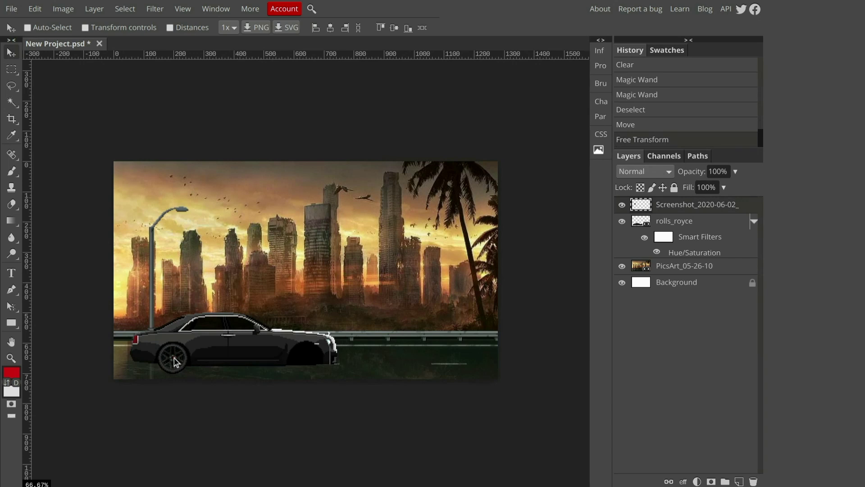
Step: Duplicate the wheel layer and move the copy into the car's front wheel arch
right_click(659, 208)
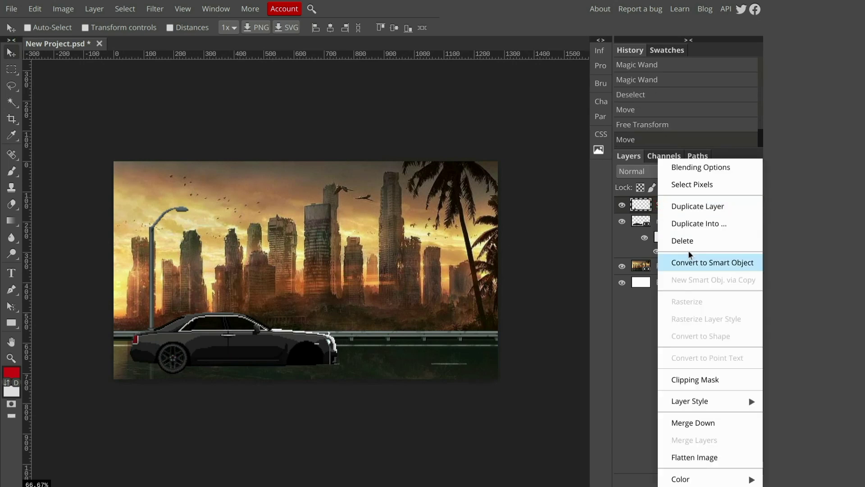
left_click(693, 204)
left_click_drag(171, 361, 306, 361)
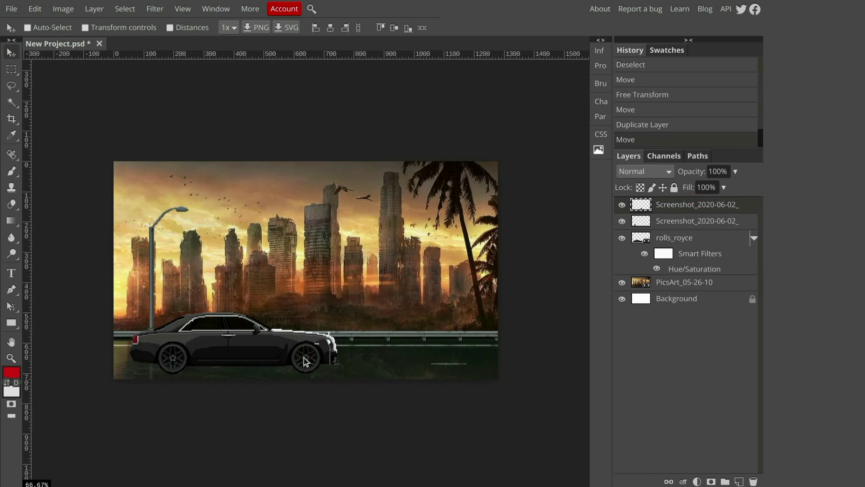
Step: Paste the red-caliper brake disc, resize and position it on the rear wheel, and order its layer beneath both wheel layers
left_click(10, 8)
key("ctrl+v")
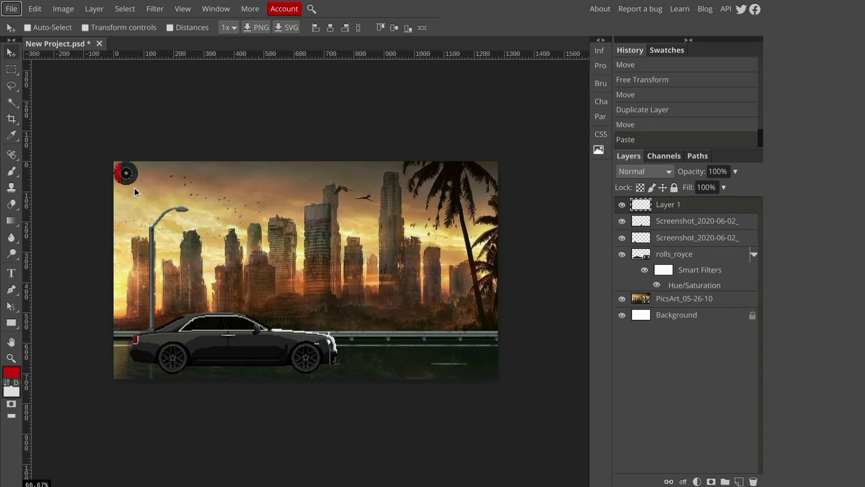
key("ctrl+alt+t")
left_click_drag(138, 186, 180, 362)
key("Return")
left_click_drag(682, 207, 684, 229)
Step: Duplicate the brake disc layer and move the copy onto the car's front wheel
right_click(660, 234)
left_click(597, 205)
left_click_drag(288, 367, 309, 364)
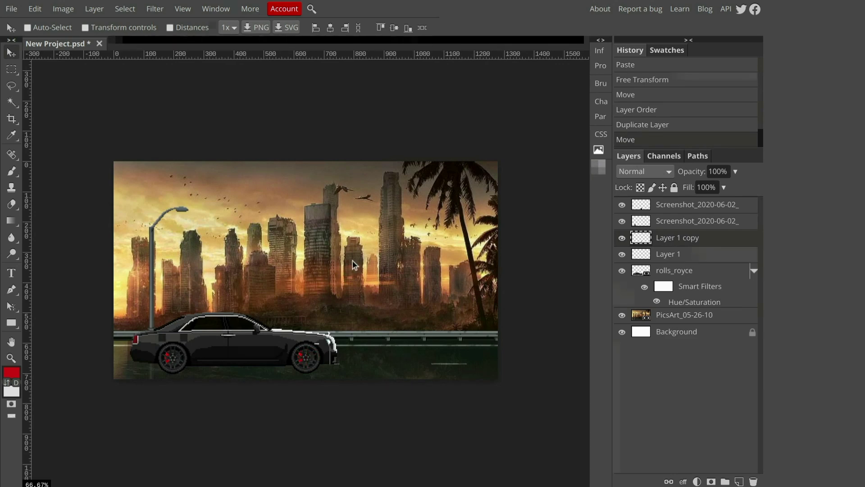
Step: Bring Layer 1 copy to the top, nudge the front brake disc to the wheel's centre, and return it beneath the front wheel layer
key("ctrl+plus")
key("ctrl+plus")
key("ctrl+plus")
key("ctrl+plus")
key("space")
left_click_drag(178, 410, 331, 126)
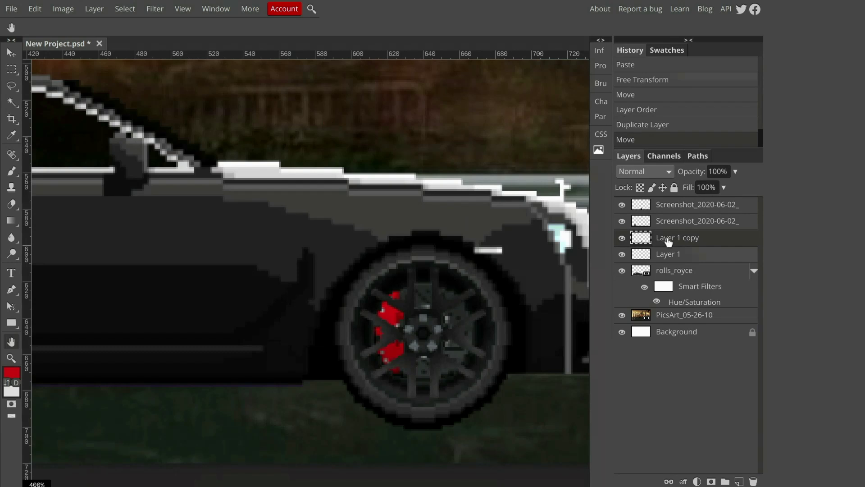
left_click_drag(674, 238, 674, 202)
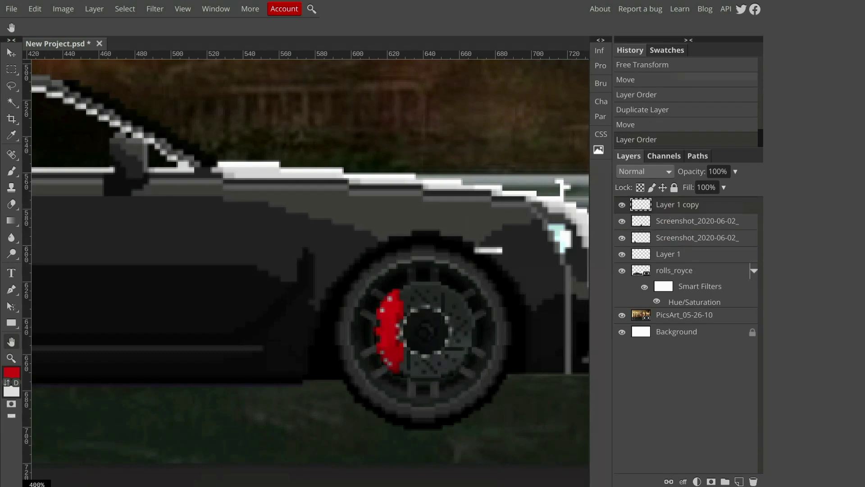
left_click(10, 53)
left_click_drag(441, 345, 431, 344)
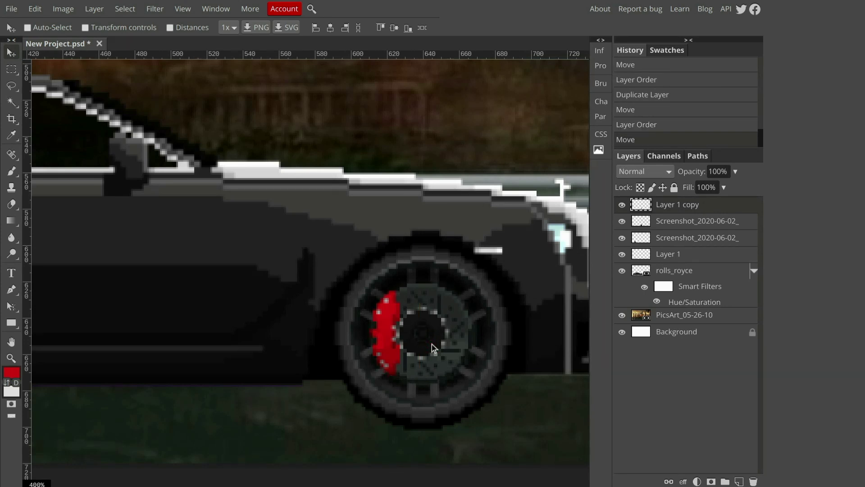
left_click_drag(677, 206, 679, 223)
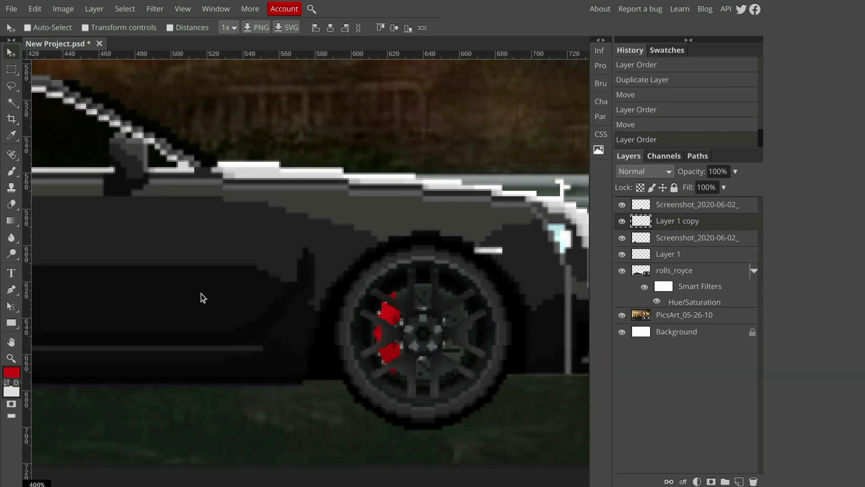
Step: Raise Layer 1 above the rear wheel layer to check the brake disc's alignment, and put it back beneath
left_click(11, 342)
left_click_drag(126, 334, 535, 328)
left_click_drag(332, 327, 520, 323)
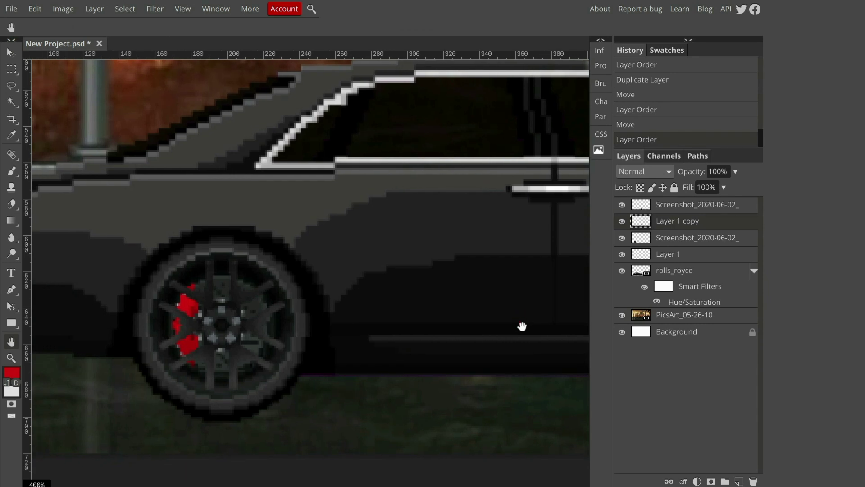
left_click(669, 255)
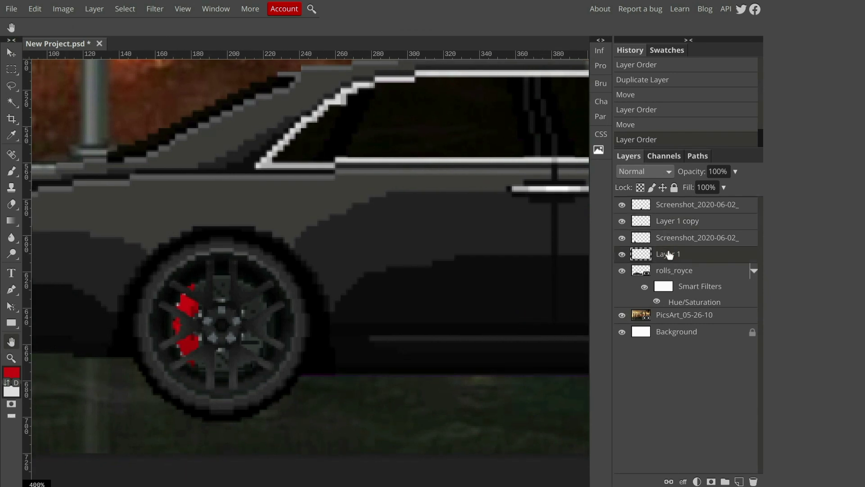
left_click_drag(669, 243, 671, 255)
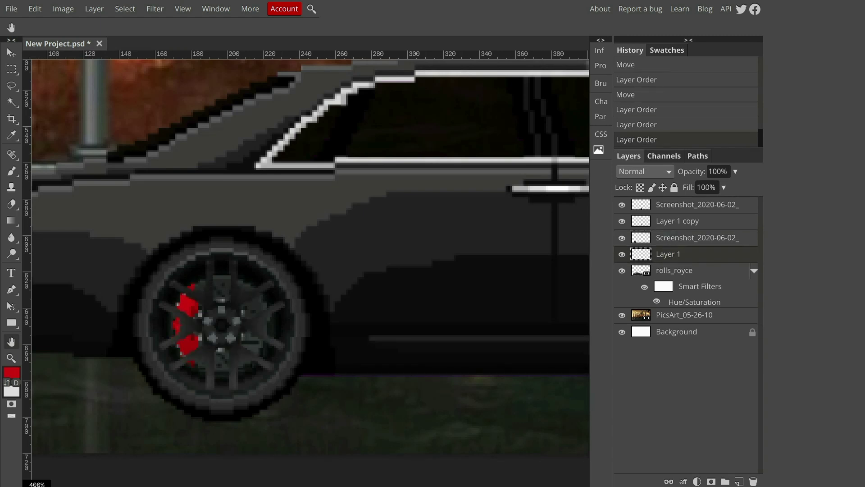
Step: Place the New Project (71) flaming exhaust image beneath the car between the wheels, scaled to about 122%
key("ctrl+0")
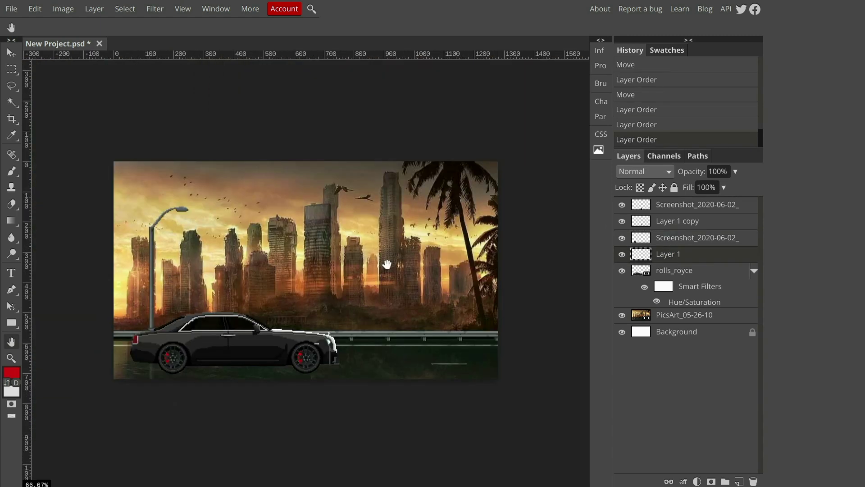
left_click(10, 9)
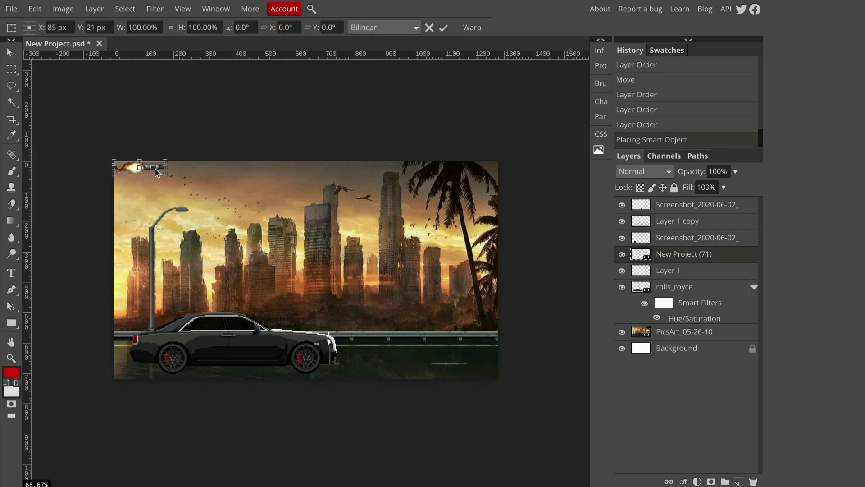
left_click_drag(151, 170, 273, 372)
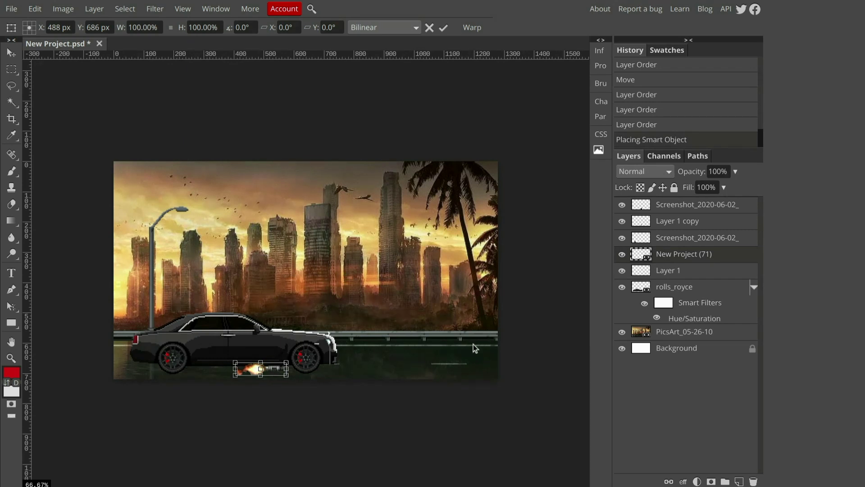
left_click_drag(237, 362, 225, 360)
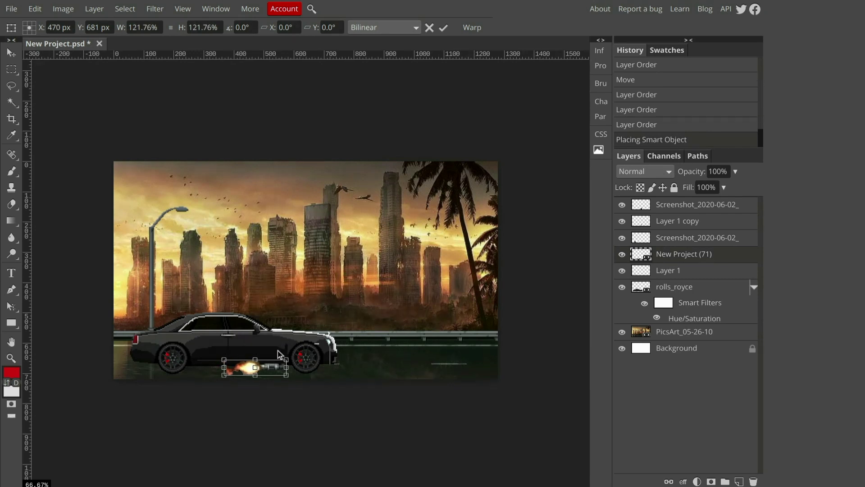
left_click(12, 53)
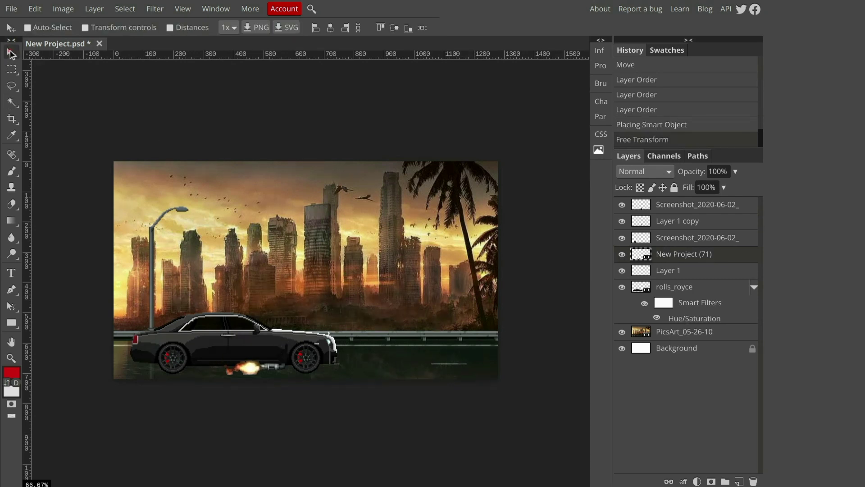
Step: Nudge the exhaust pipe slightly upward so it sits against the car's underside
key("ctrl+plus")
key("ctrl+plus")
key("ctrl+plus")
key("ctrl+plus")
left_click(11, 341)
left_click_drag(168, 361, 309, 111)
left_click_drag(311, 345, 330, 144)
left_click_drag(233, 412, 311, 337)
left_click(11, 53)
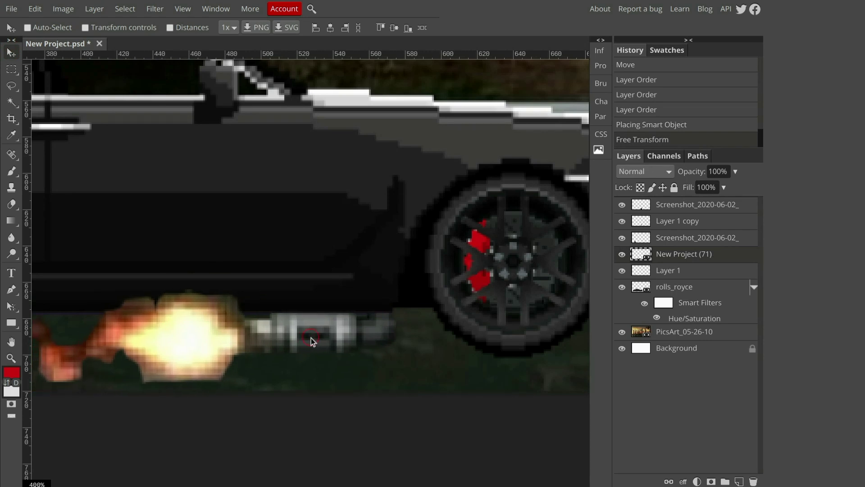
left_click_drag(309, 339, 308, 336)
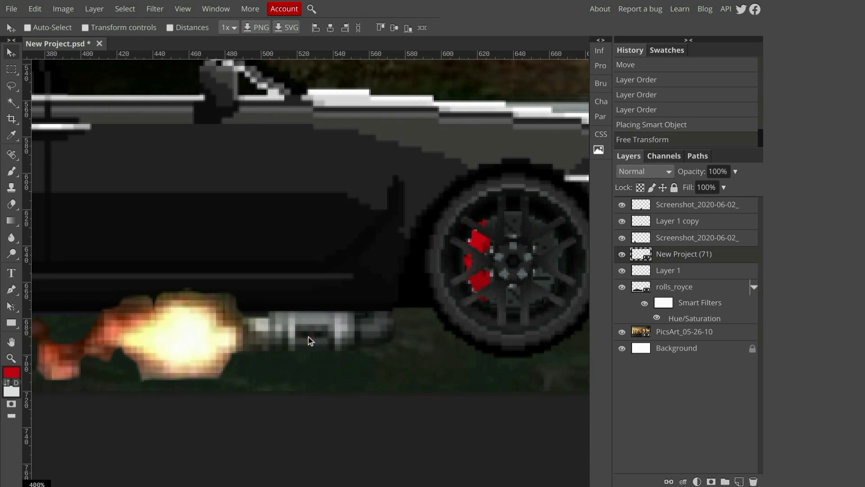
Step: Rasterize the exhaust layer and soften the flame's edges using the Blur tool at 50% strength
scroll(306, 289, "down", 1)
left_click(11, 237)
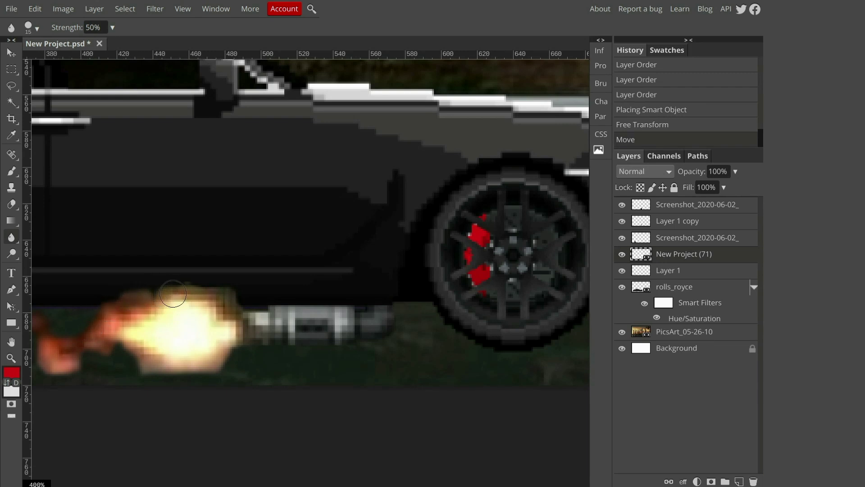
mouse_move(234, 308)
left_mouse_down()
mouse_move(230, 342)
mouse_move(199, 365)
mouse_move(160, 366)
mouse_move(104, 340)
mouse_move(97, 360)
left_mouse_up()
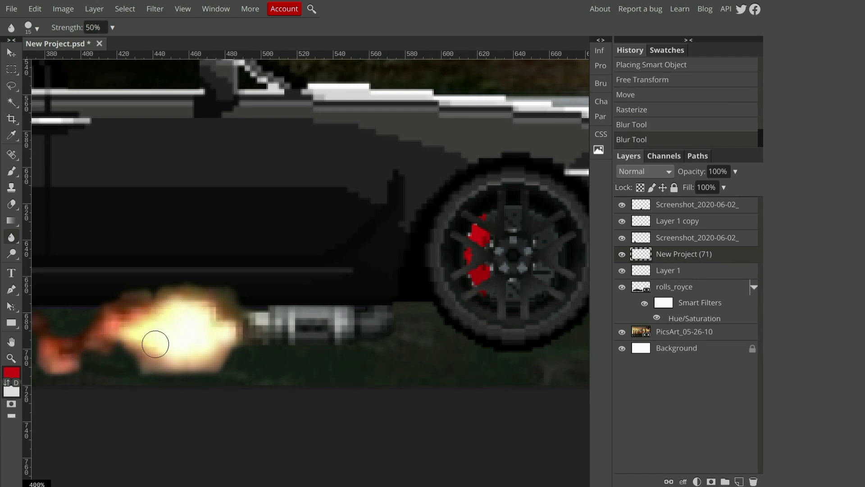
left_click(224, 322)
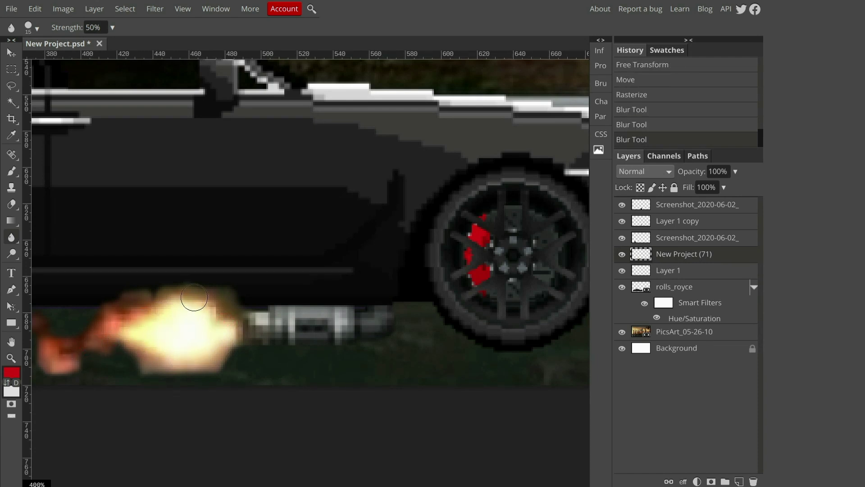
Step: Soften the trailing end of the exhaust flame with the Blur tool at 50% strength
key("h")
left_click_drag(96, 299, 263, 258)
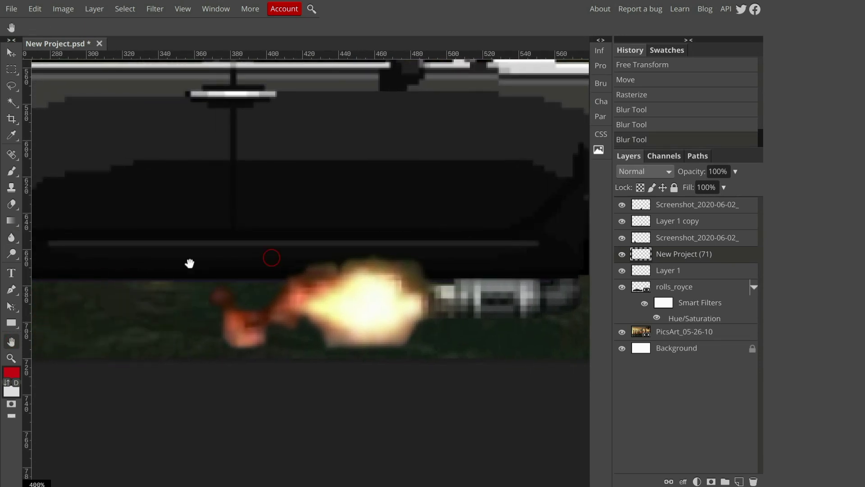
key("r")
mouse_move(227, 297)
left_mouse_down()
mouse_move(214, 286)
mouse_move(210, 300)
mouse_move(270, 301)
left_mouse_up()
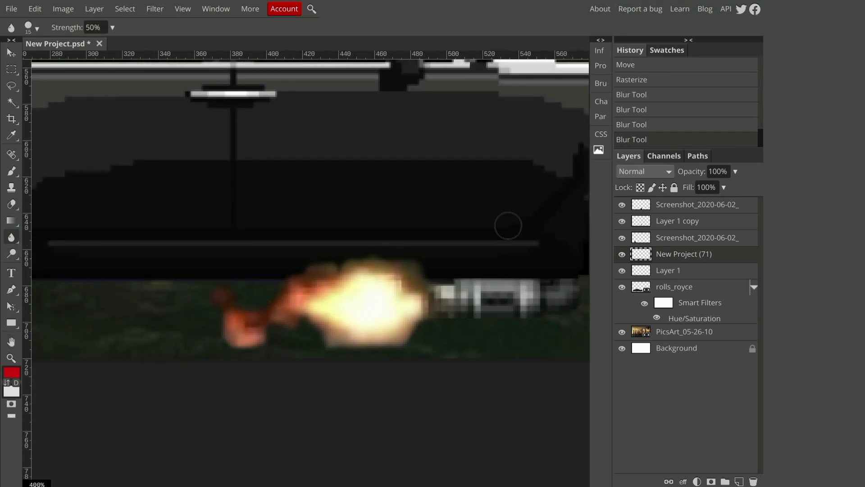
Step: Examine the car and its flaming exhaust against the city background, both as a whole and close up
key("ctrl+minus")
key("ctrl+minus")
key("ctrl+minus")
key("ctrl+minus")
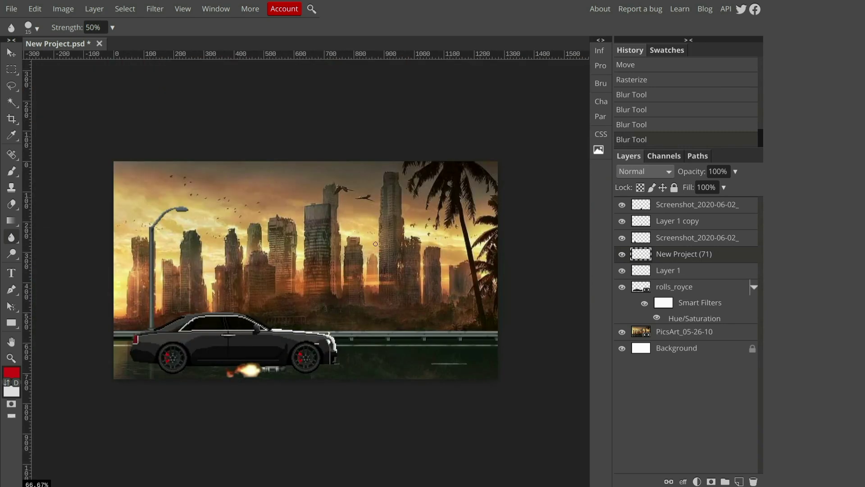
key("ctrl+plus")
key("ctrl+plus")
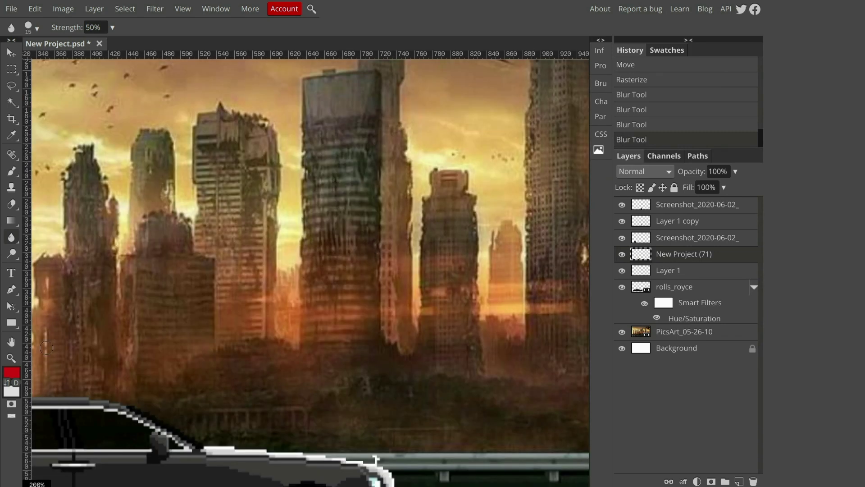
key("h")
left_click_drag(154, 385, 321, 171)
left_click_drag(338, 165, 347, 162)
scroll(347, 163, "down", 2)
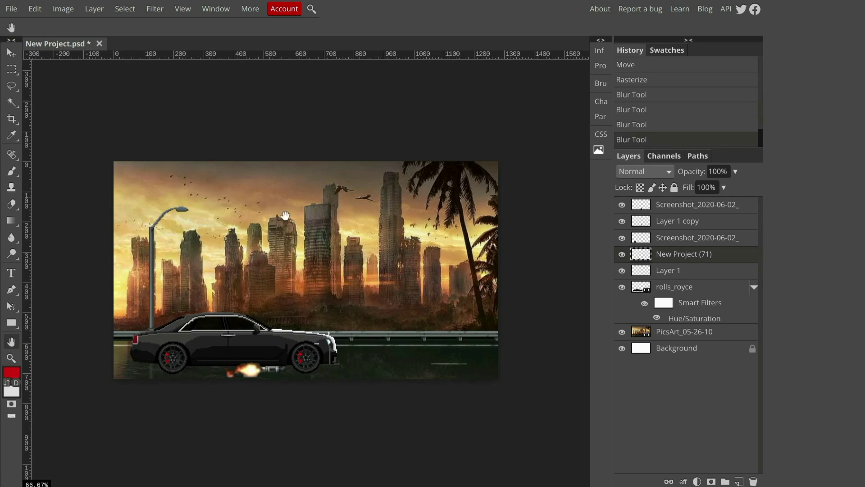
Step: Paste the soft black shadow and transform it into a flat strip at about 184% width and 14% height
key("ctrl+v")
key("ctrl+t")
left_click_drag(240, 291, 249, 181)
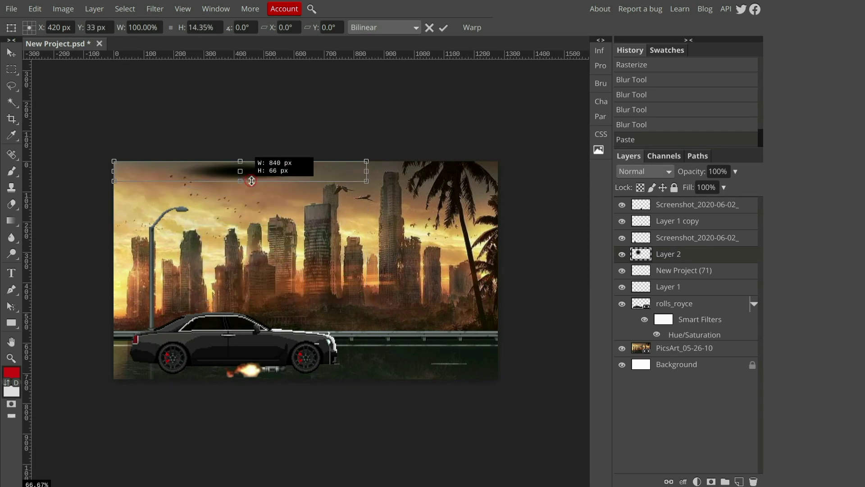
left_click_drag(382, 171, 428, 283)
Step: Place the shadow layer beneath the rolls_royce layer and position the shadow on the road under the car's wheels
left_click_drag(668, 255, 670, 342)
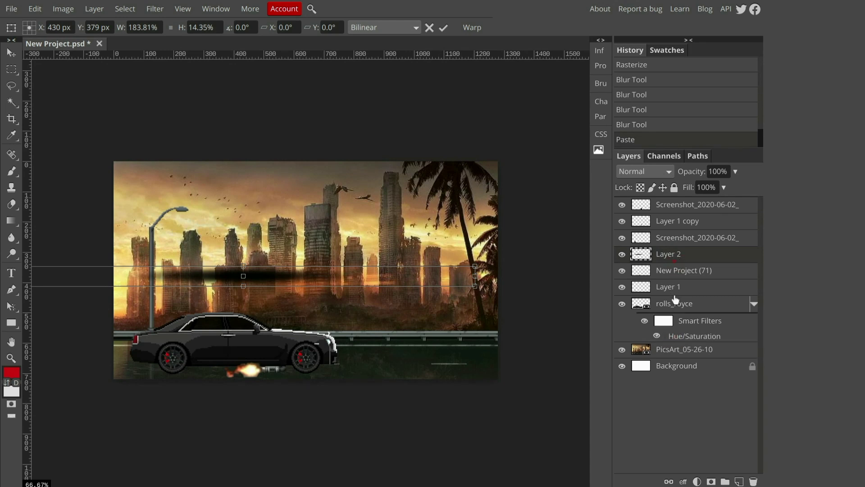
mouse_move(668, 254)
left_mouse_down()
mouse_move(671, 355)
mouse_move(674, 343)
mouse_move(644, 334)
left_mouse_up()
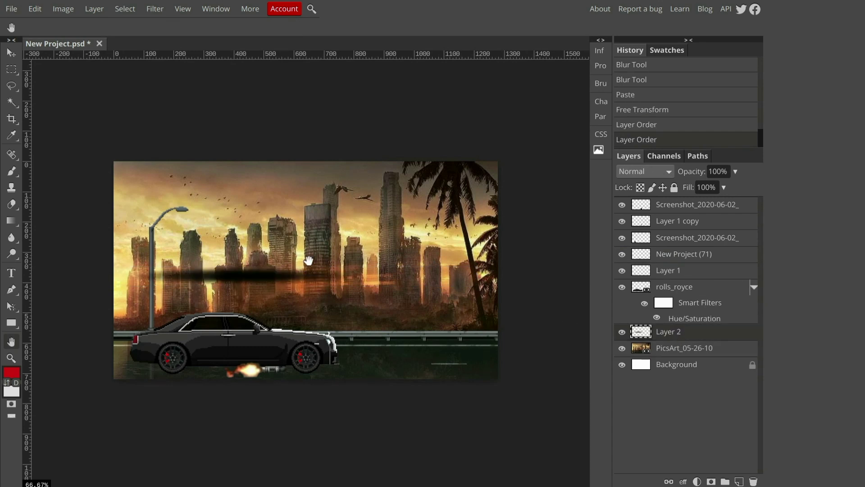
left_click(11, 53)
mouse_move(247, 281)
left_mouse_down()
mouse_move(235, 371)
mouse_move(228, 371)
left_mouse_up()
Step: Widen the shadow under the car to about 123% so it extends beyond both bumpers
key("ctrl+t")
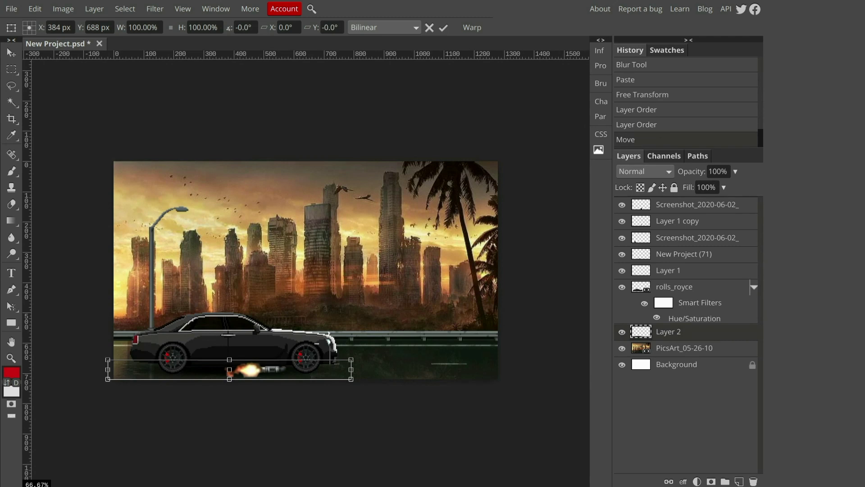
mouse_move(351, 369)
left_mouse_down()
mouse_move(389, 369)
mouse_move(338, 376)
left_mouse_up()
left_click_drag(231, 379, 231, 381)
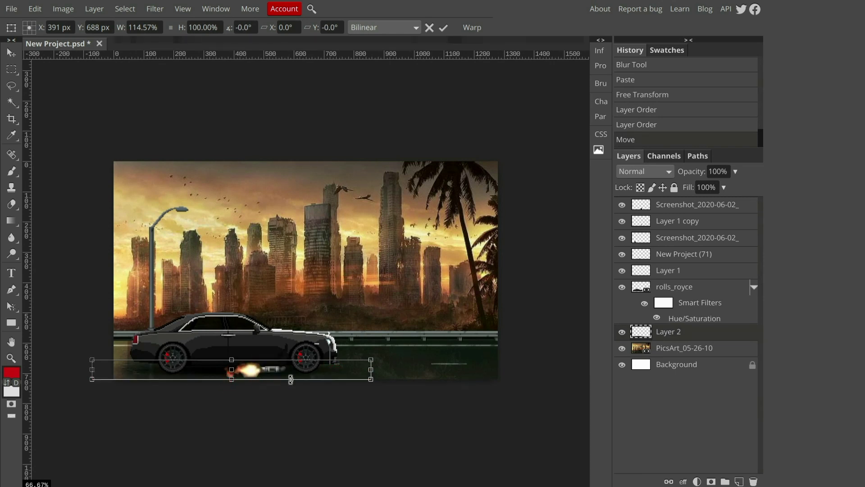
left_click_drag(371, 369, 388, 371)
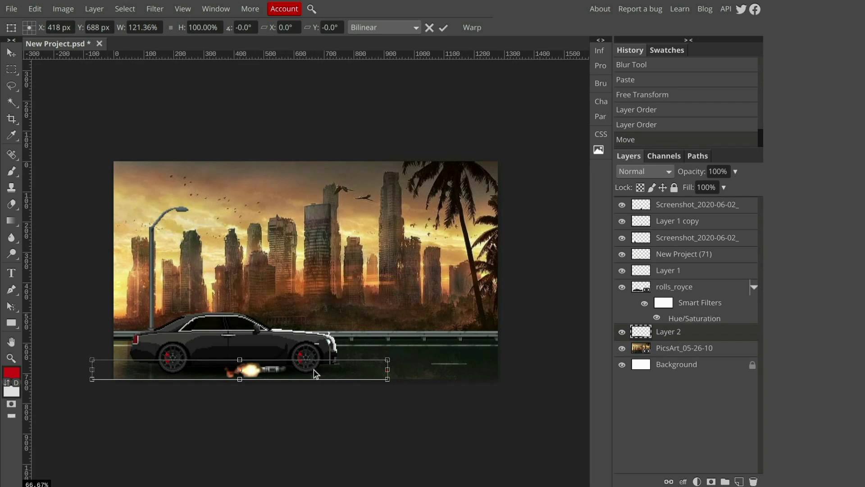
left_click_drag(92, 369, 88, 368)
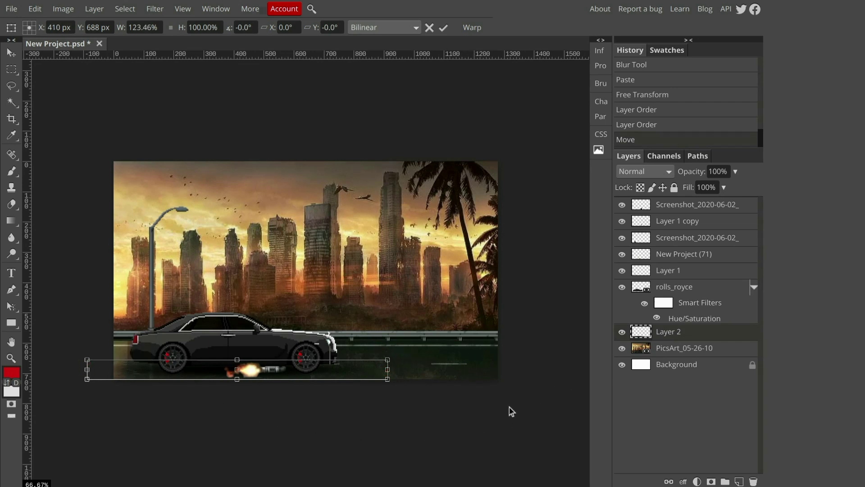
left_click(677, 367)
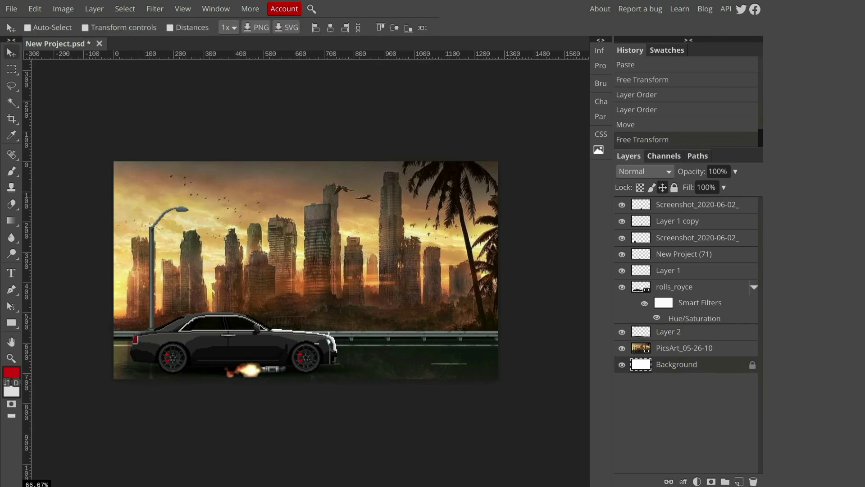
Step: Merge the wheel, brake and exhaust layers with the rolls_royce layer into one layer, keeping the shadow and background separate
right_click(674, 205)
left_click(617, 422)
right_click(669, 205)
left_click(614, 421)
right_click(669, 206)
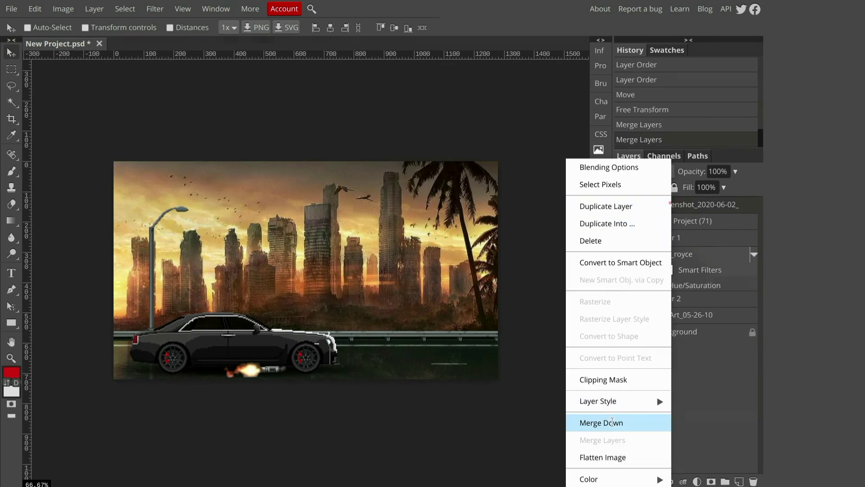
left_click(612, 422)
right_click(671, 208)
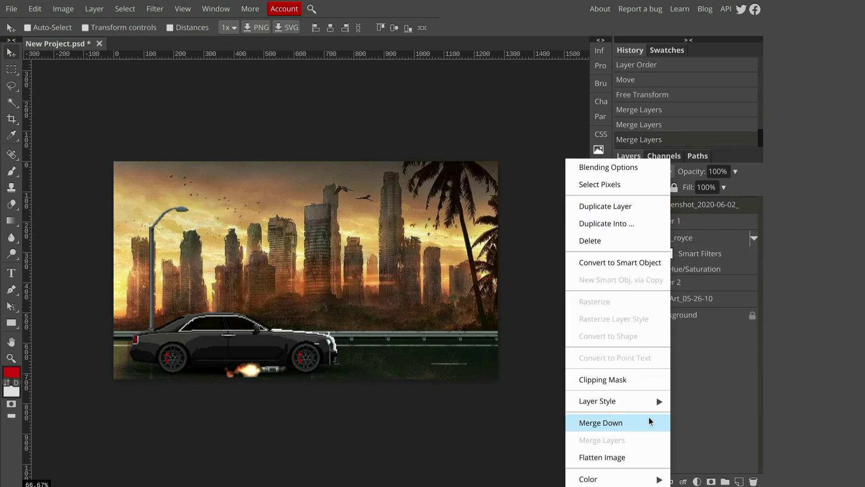
left_click(678, 397)
right_click(678, 210)
left_click(630, 422)
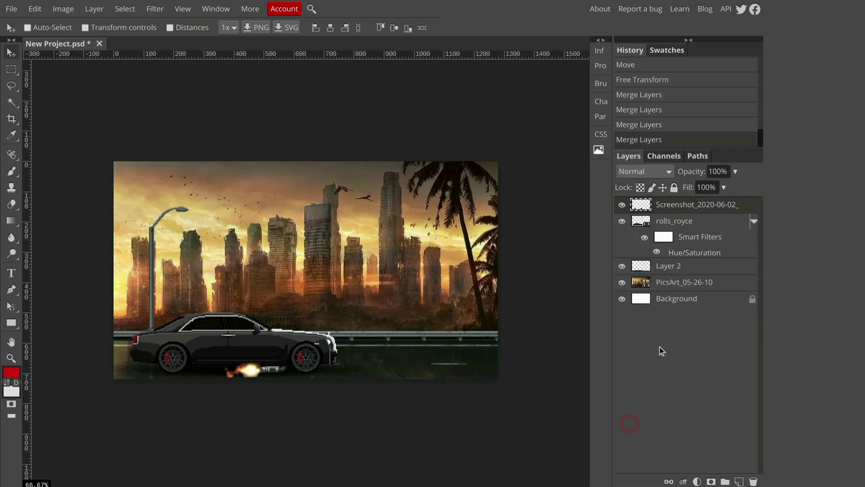
right_click(683, 220)
left_click(630, 423)
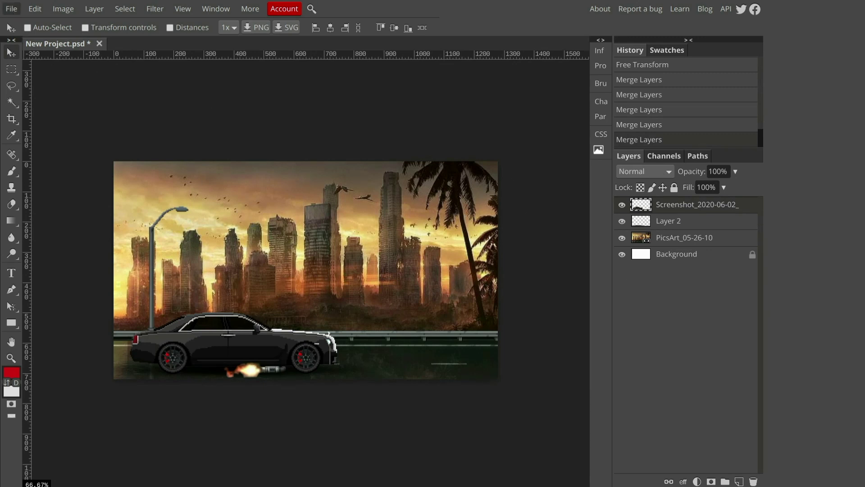
Step: Export the picture as a 1280 × 720 px JPG at 100% quality
left_click(11, 9)
mouse_move(52, 172)
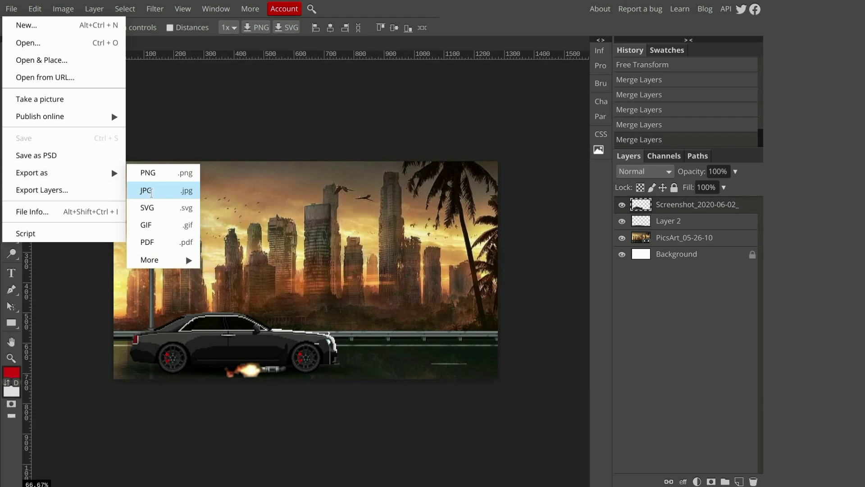
left_click(147, 190)
left_click(499, 183)
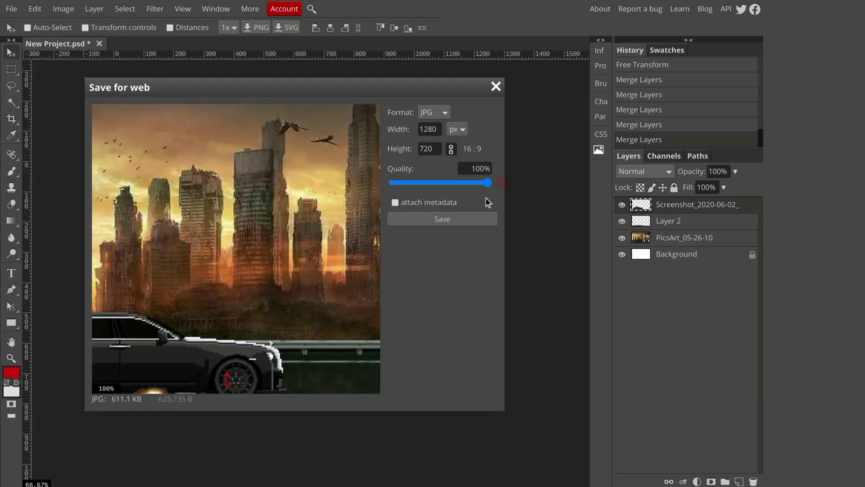
left_click(477, 221)
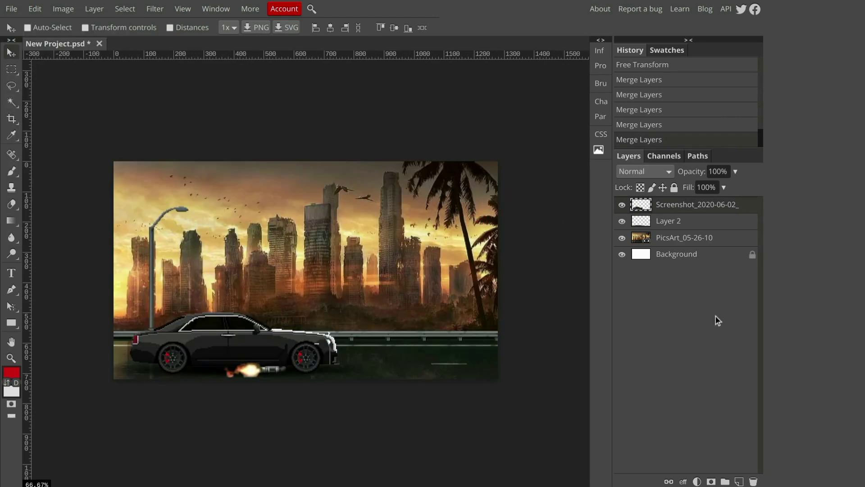